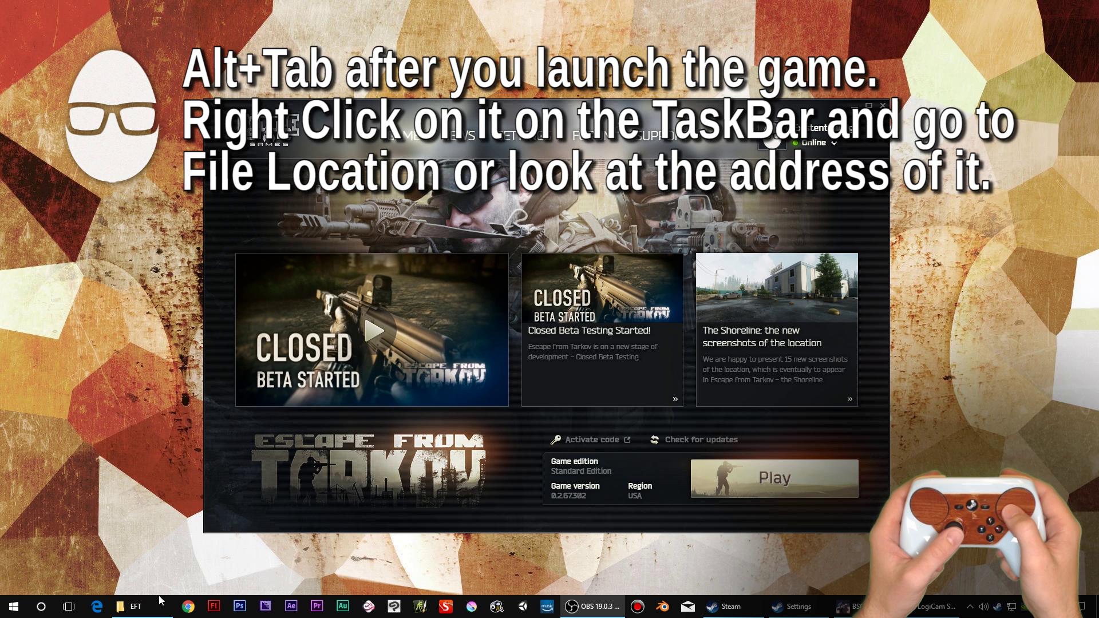
Locate the game executable EscapeFromTarkov.exe in the EFT folder under Documents.
{"action": "mouse_move", "coordinate": [143, 612]}
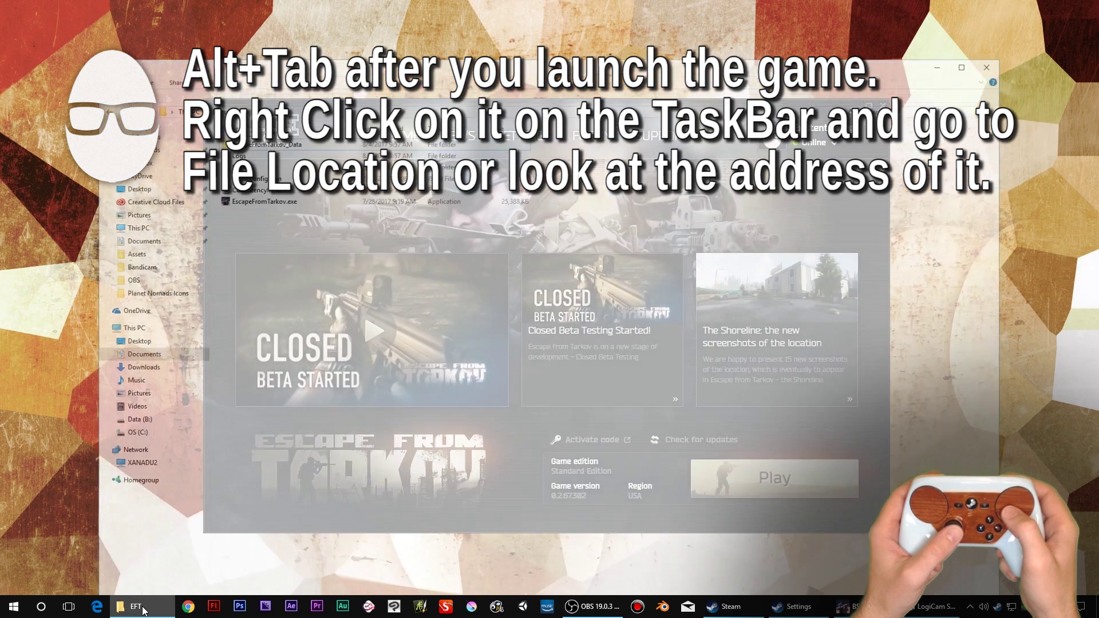
{"action": "left_click", "coordinate": [142, 558]}
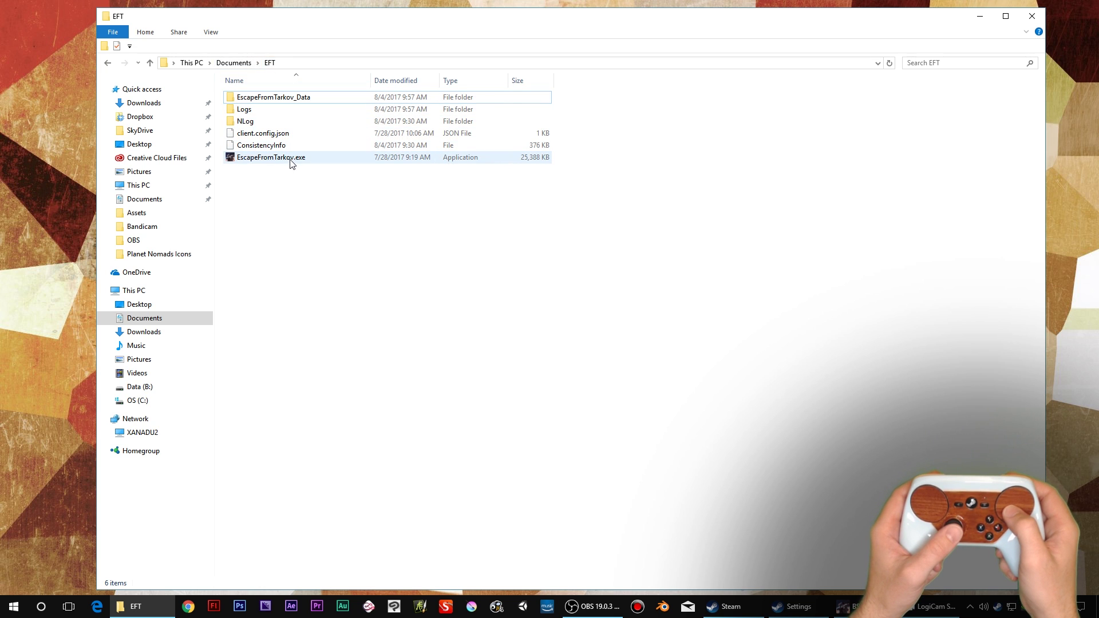
{"action": "mouse_move", "coordinate": [288, 163]}
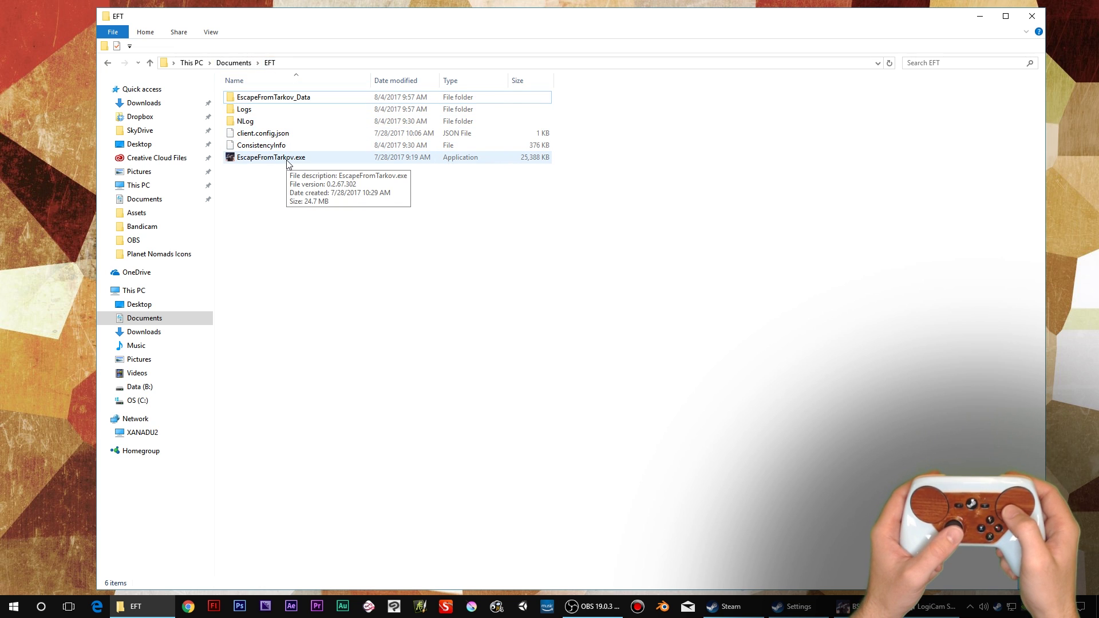
{"action": "double_click", "coordinate": [288, 163]}
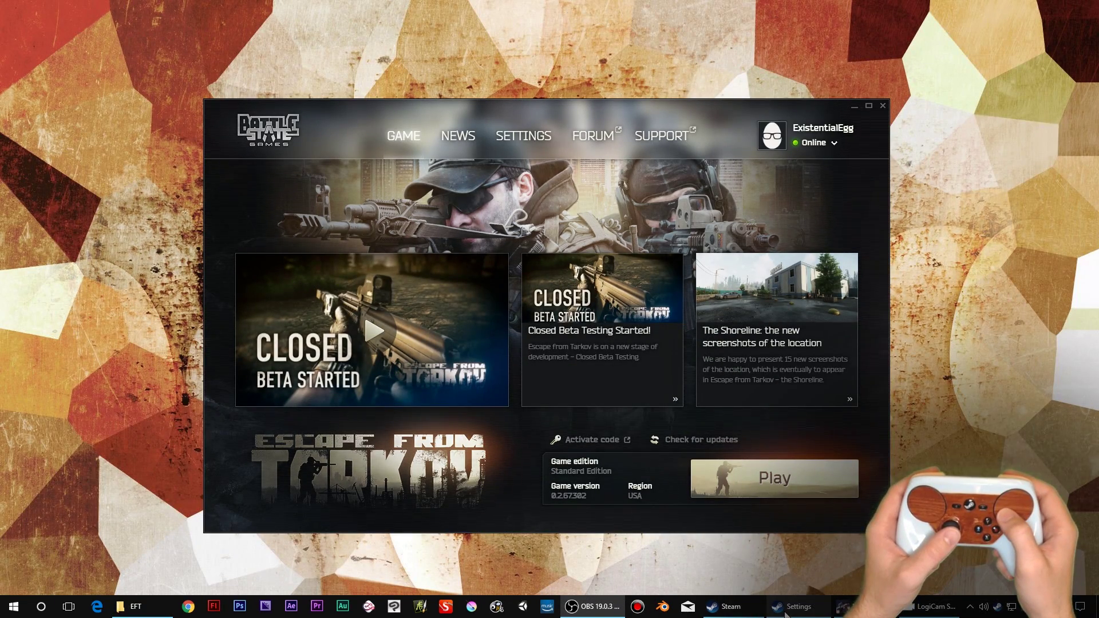
Review Steam's In-Game overlay settings, including the Big Picture Overlay option for the Steam Controller, and accept them.
{"action": "left_click", "coordinate": [789, 611]}
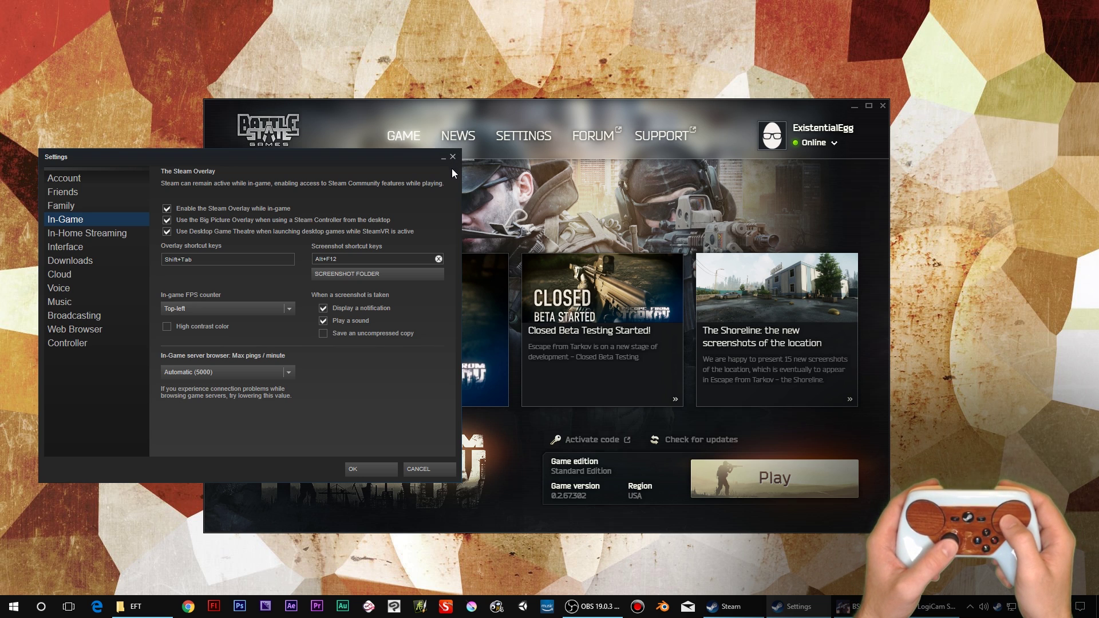
{"action": "left_click", "coordinate": [371, 474]}
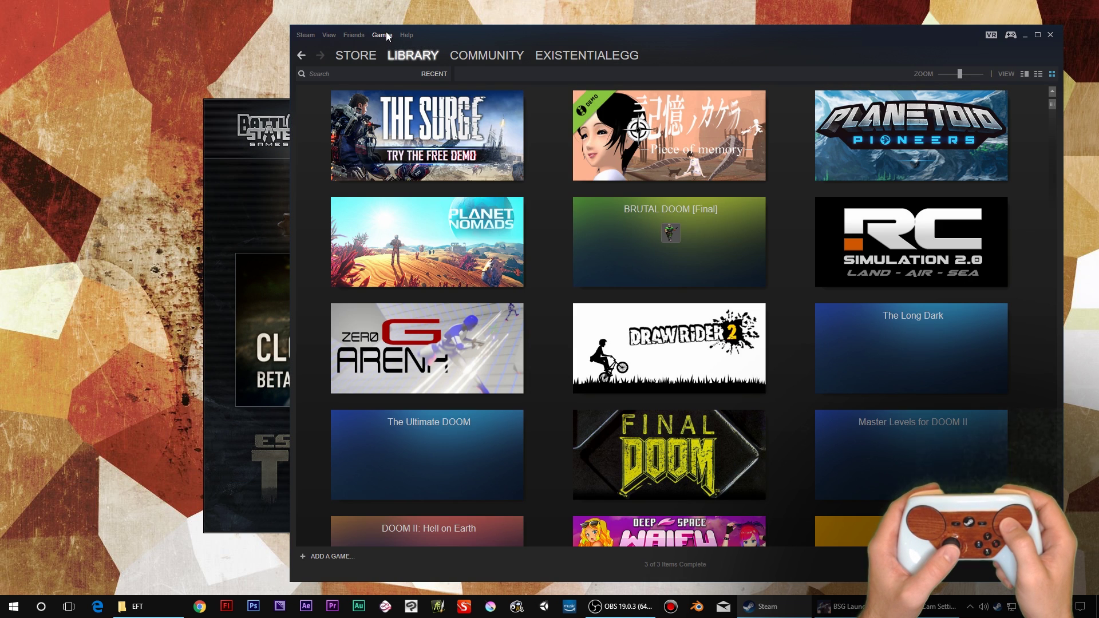
Start adding a non-Steam game to the Steam library and look through the list of detected programs.
{"action": "left_click", "coordinate": [382, 36]}
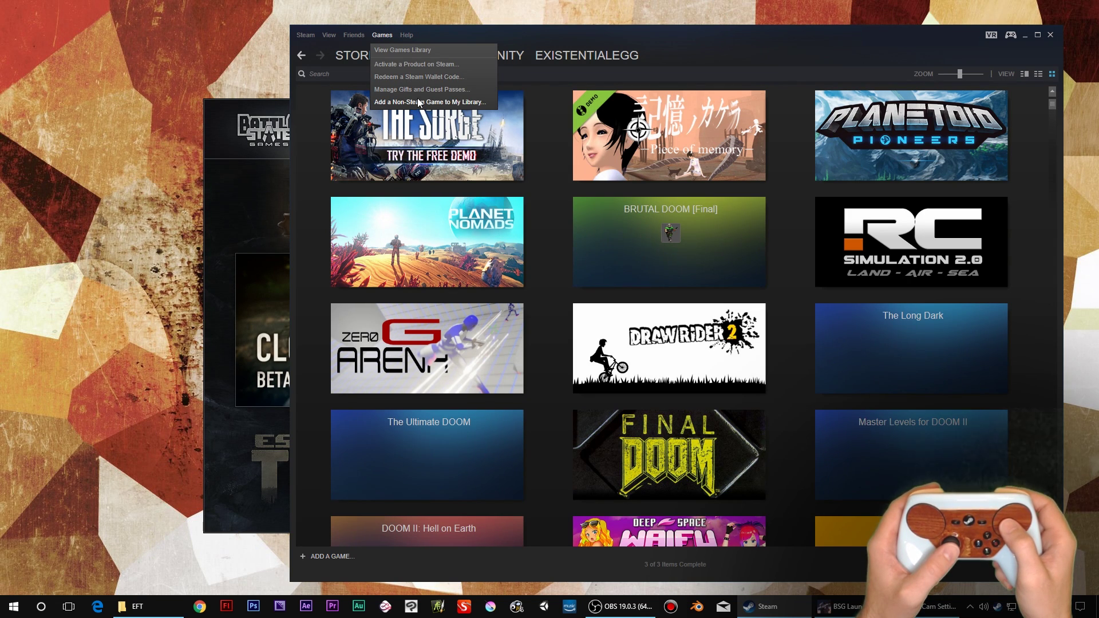
{"action": "left_click", "coordinate": [420, 103]}
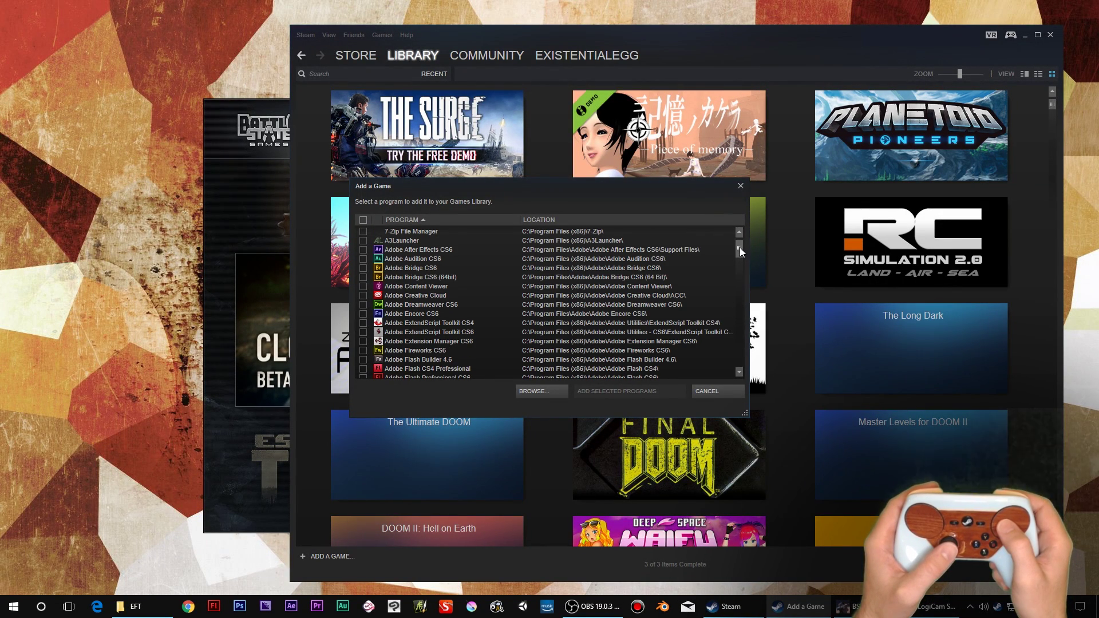
{"action": "scroll", "coordinate": [740, 251], "scroll_direction": "down", "scroll_amount": 1}
{"action": "mouse_move", "coordinate": [740, 256]}
{"action": "left_mouse_down"}
{"action": "mouse_move", "coordinate": [750, 287]}
{"action": "mouse_move", "coordinate": [748, 276]}
{"action": "left_mouse_up"}
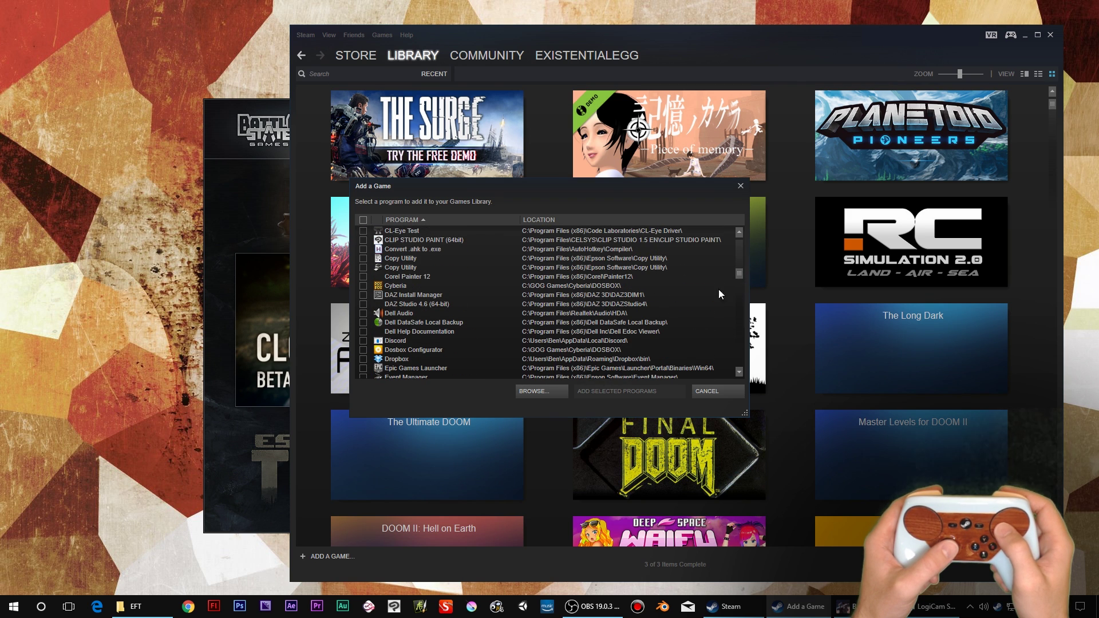
Browse to the EFT folder in Documents, choose EscapeFromTarkov.exe and add it to the Steam library.
{"action": "left_click", "coordinate": [559, 395]}
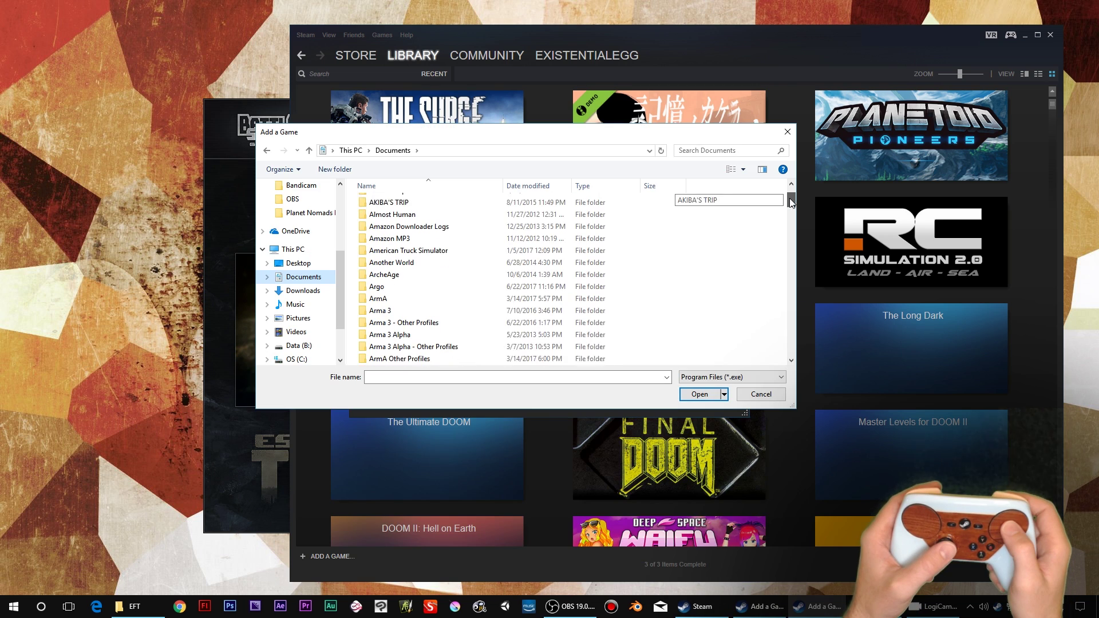
{"action": "scroll", "coordinate": [789, 198], "scroll_direction": "down", "scroll_amount": 5}
{"action": "scroll", "coordinate": [777, 216], "scroll_direction": "down", "scroll_amount": 5}
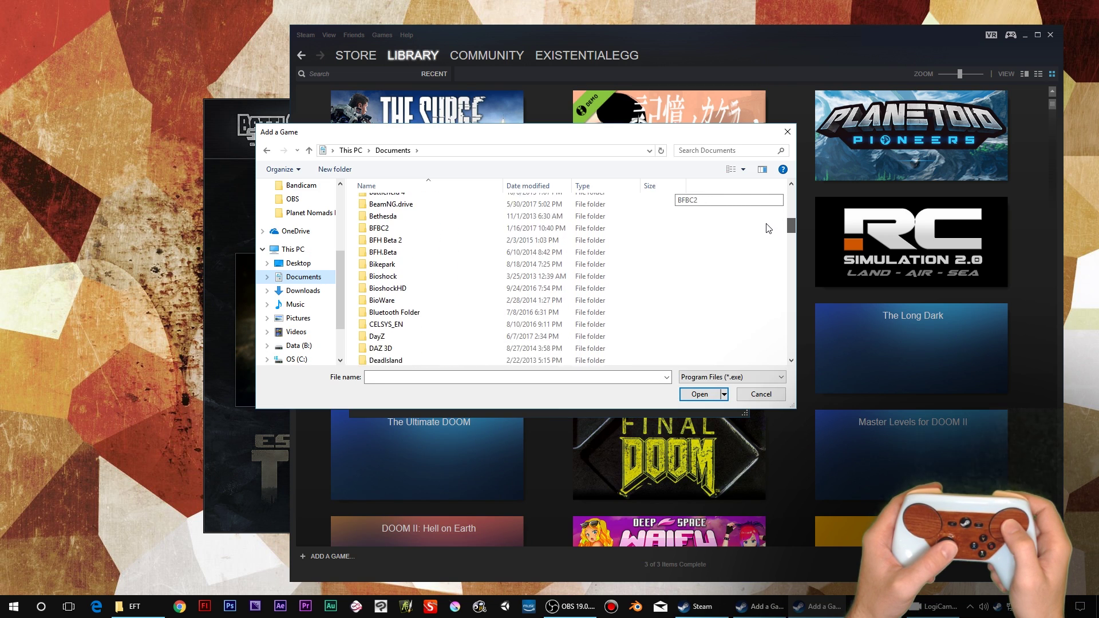
{"action": "scroll", "coordinate": [764, 235], "scroll_direction": "down", "scroll_amount": 2}
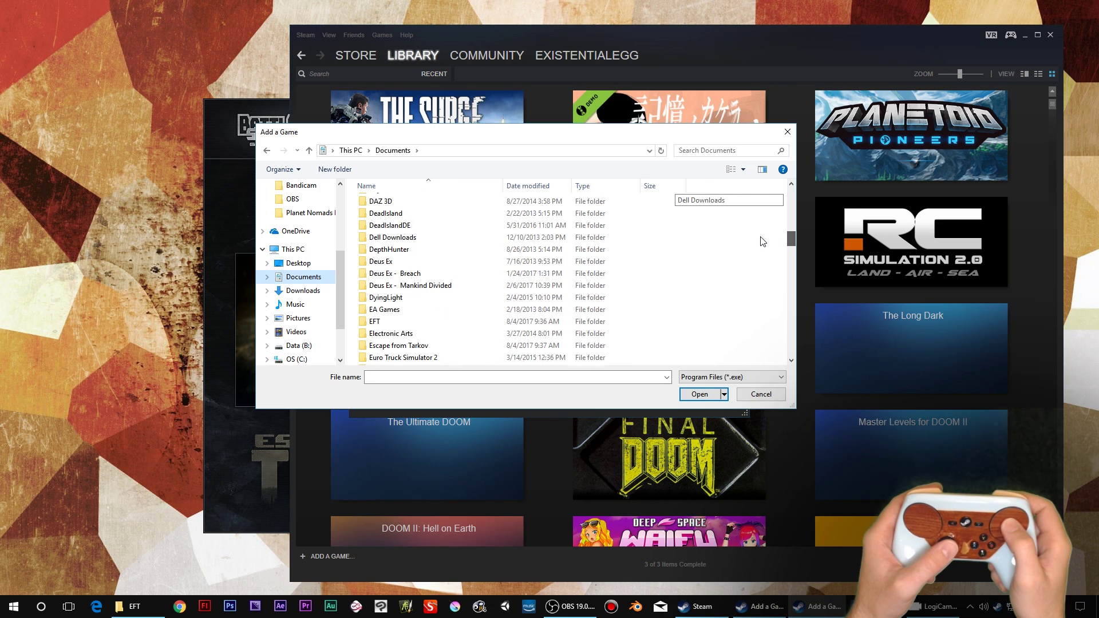
{"action": "double_click", "coordinate": [375, 316]}
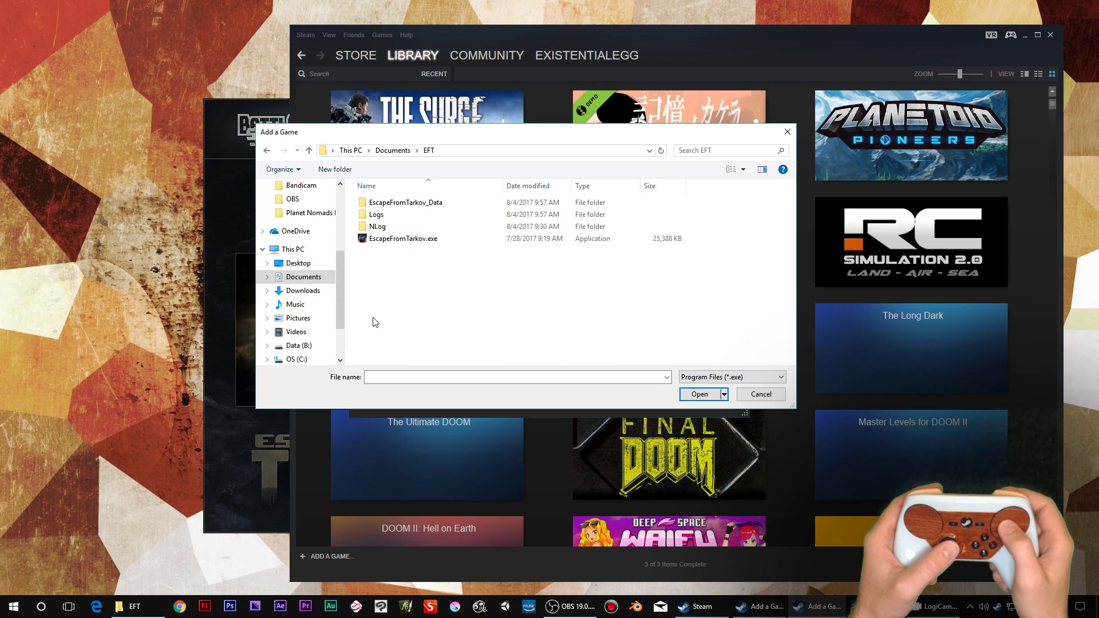
{"action": "left_click", "coordinate": [409, 241]}
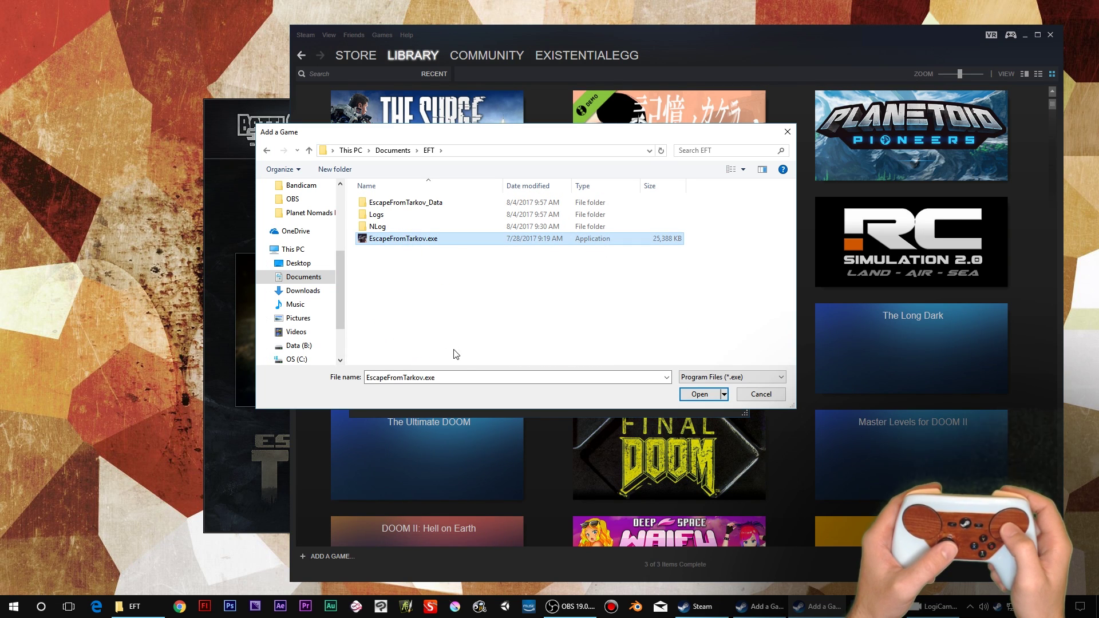
{"action": "left_click", "coordinate": [699, 394]}
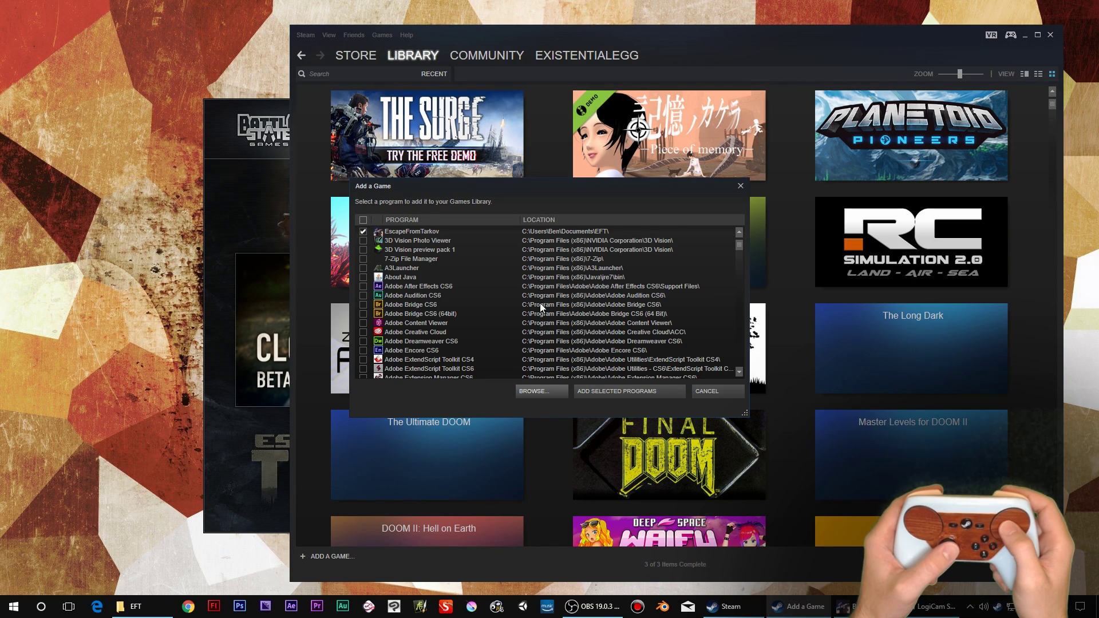
{"action": "left_click", "coordinate": [626, 391]}
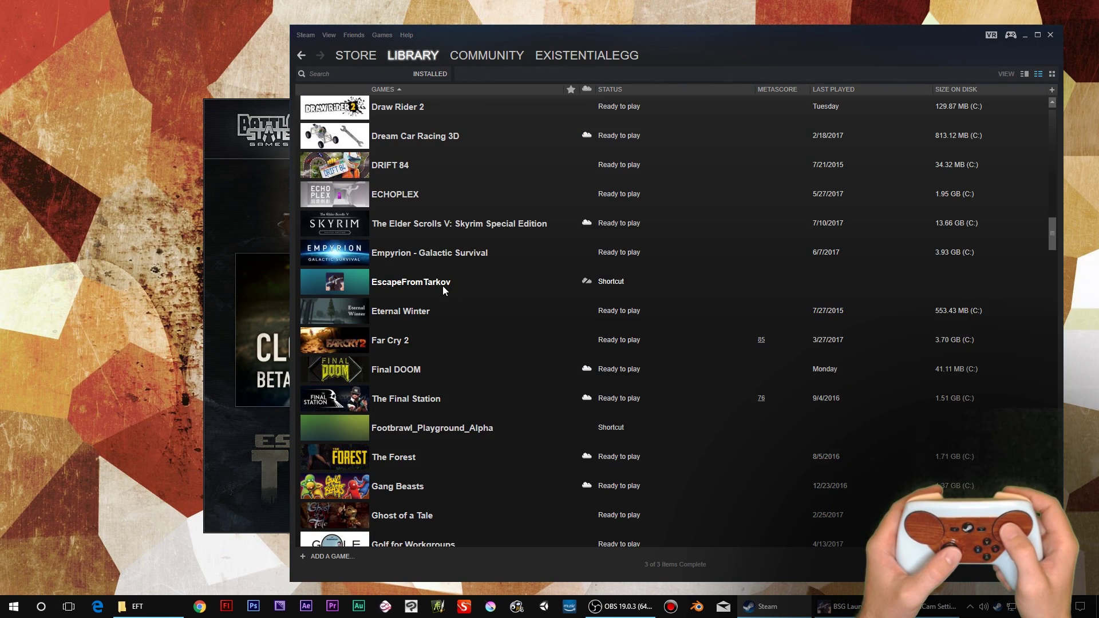
Rename the EscapeFromTarkov library shortcut as "Escape From Tarkov" in its properties.
{"action": "right_click", "coordinate": [443, 289]}
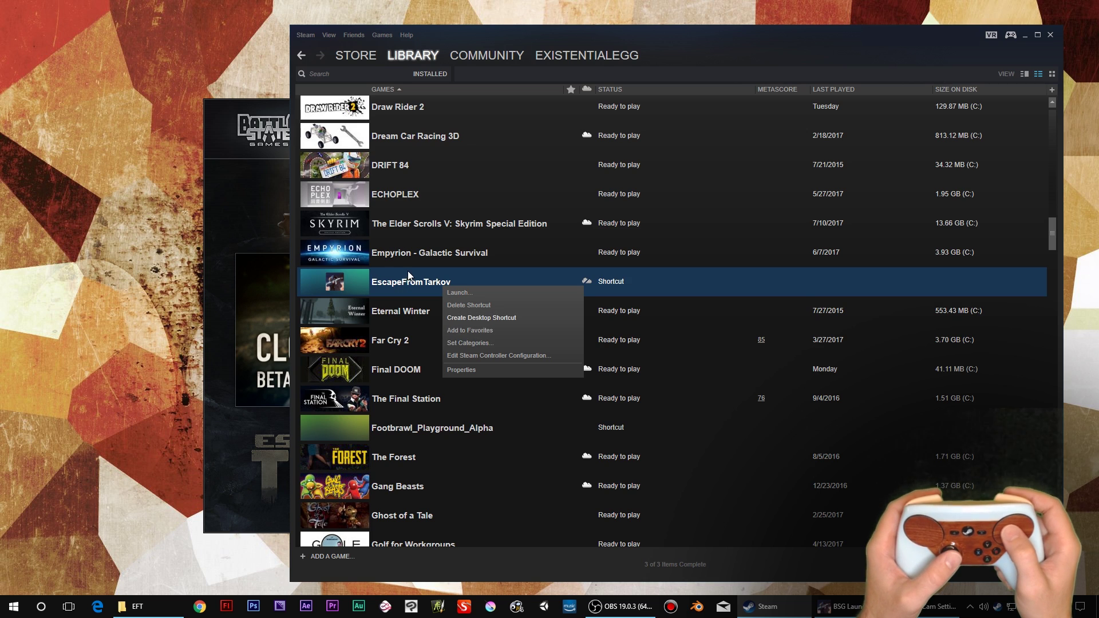
{"action": "left_click", "coordinate": [461, 370]}
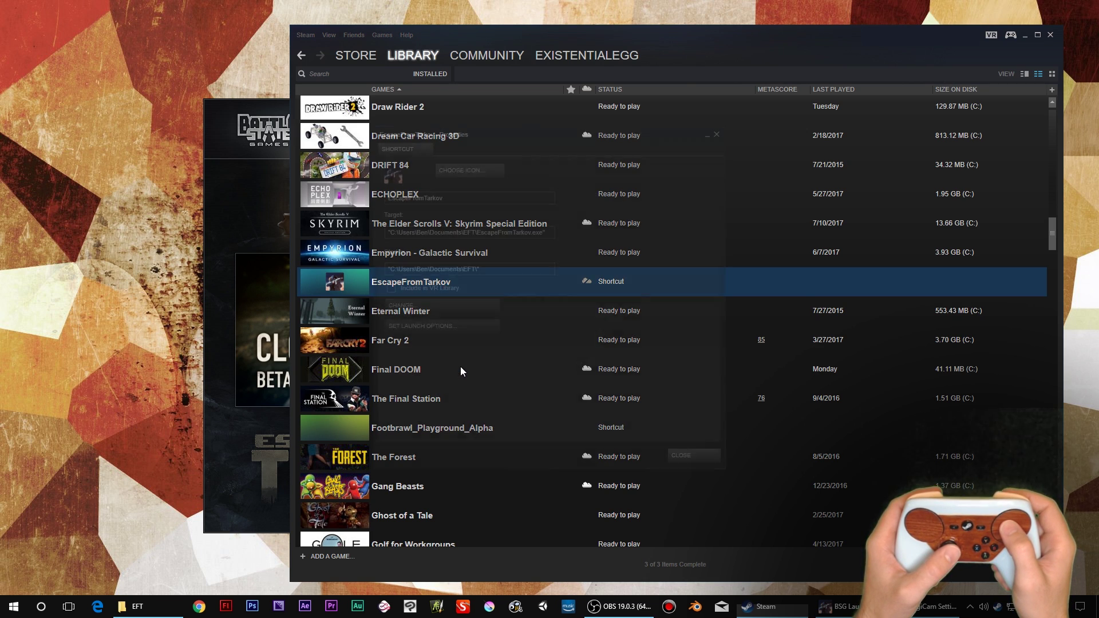
{"action": "left_click", "coordinate": [415, 200]}
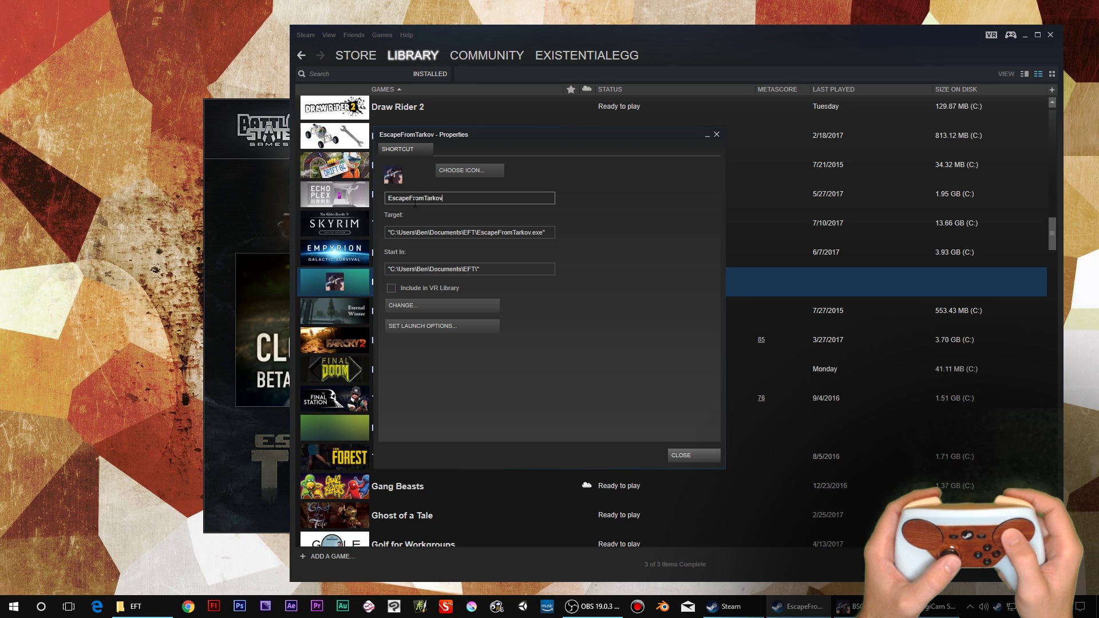
{"action": "left_click", "coordinate": [424, 198]}
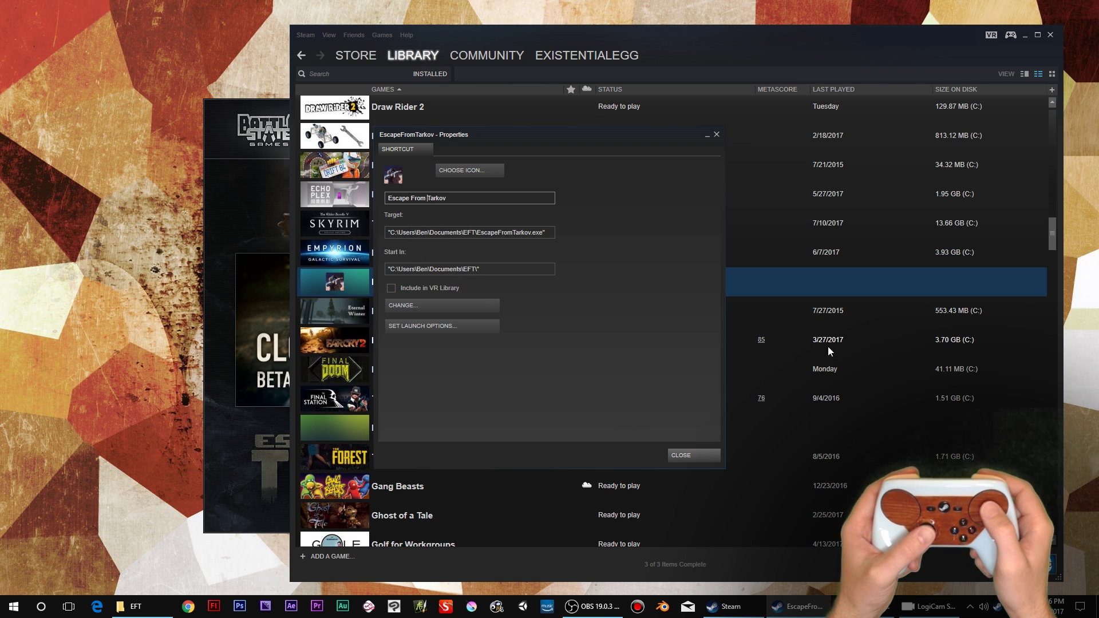
{"action": "left_click", "coordinate": [681, 455]}
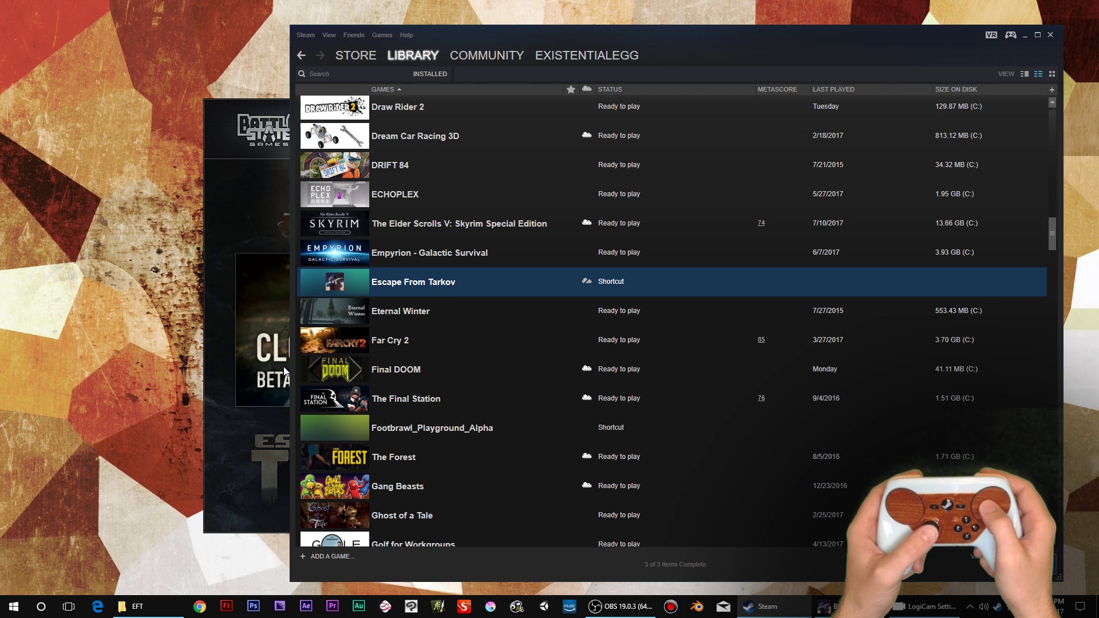
Switch to the Battlestate Games launcher and close its window.
{"action": "left_click", "coordinate": [228, 441]}
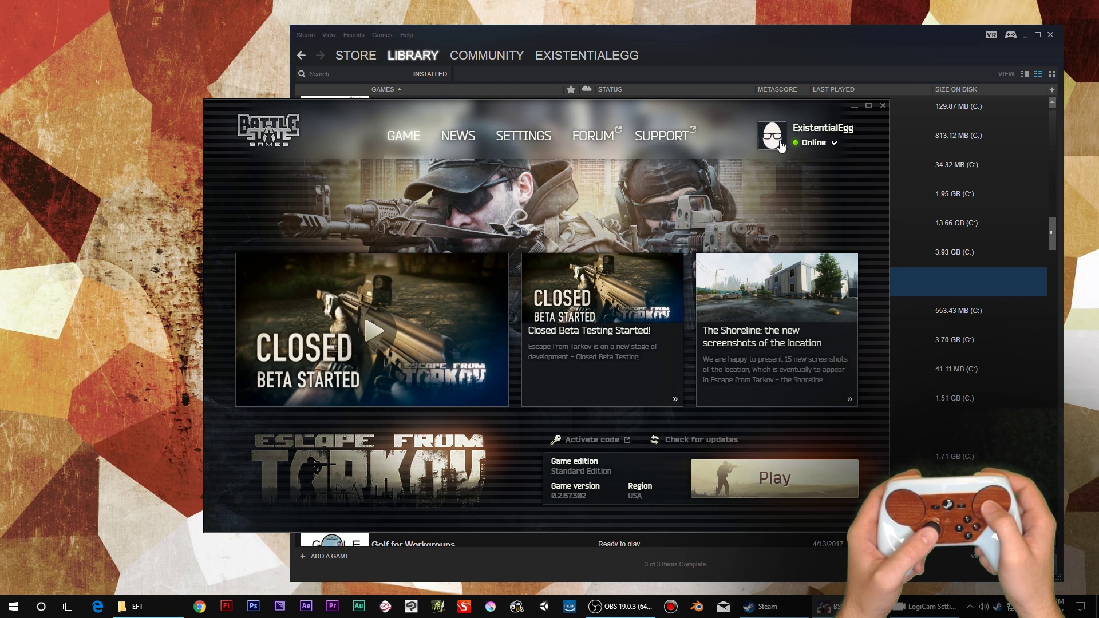
{"action": "left_click", "coordinate": [882, 106]}
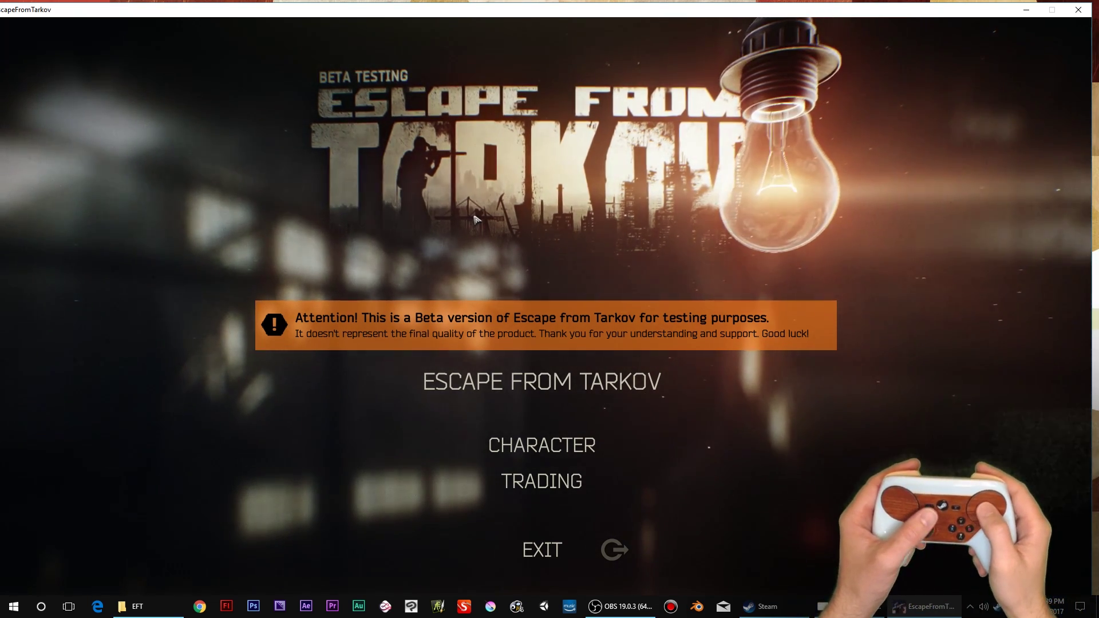
Examine the Steam Controller's button, trackpad and gyro bindings in the overlay's Controller Configuration, and return to the game.
{"action": "key", "text": "shift+Tab"}
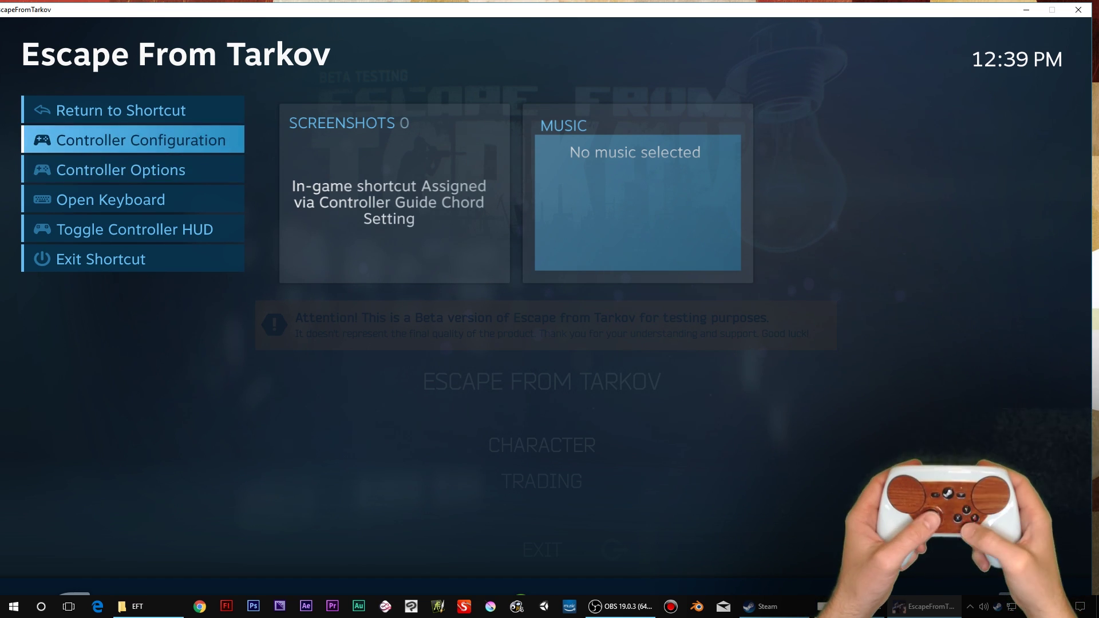
{"action": "key", "text": "Return"}
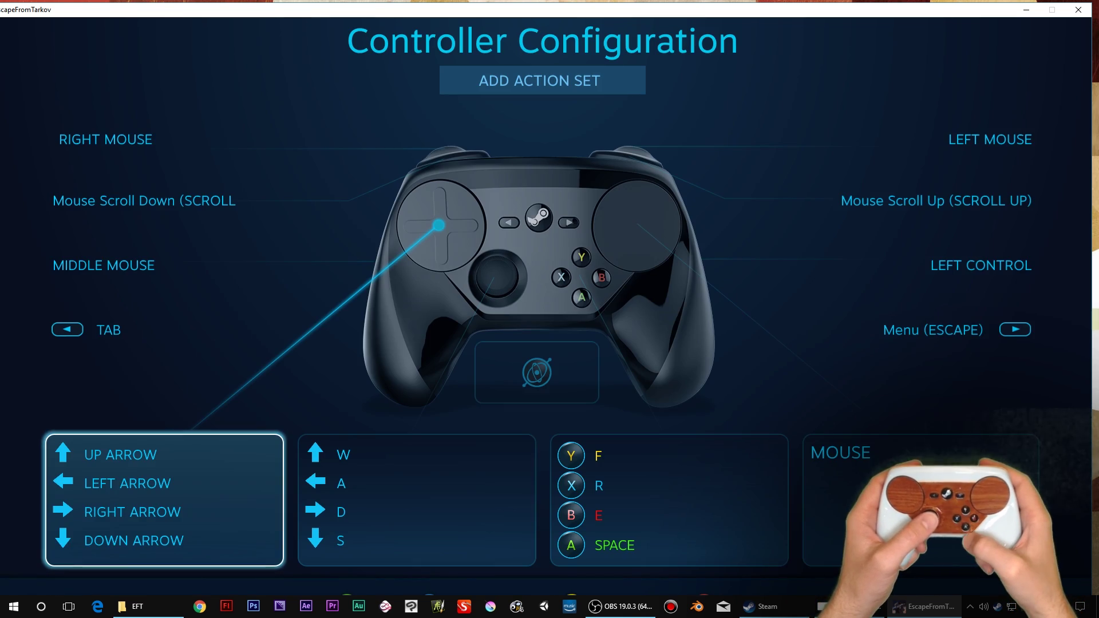
{"action": "key", "text": "Up"}
{"action": "key", "text": "Right"}
{"action": "key", "text": "Down"}
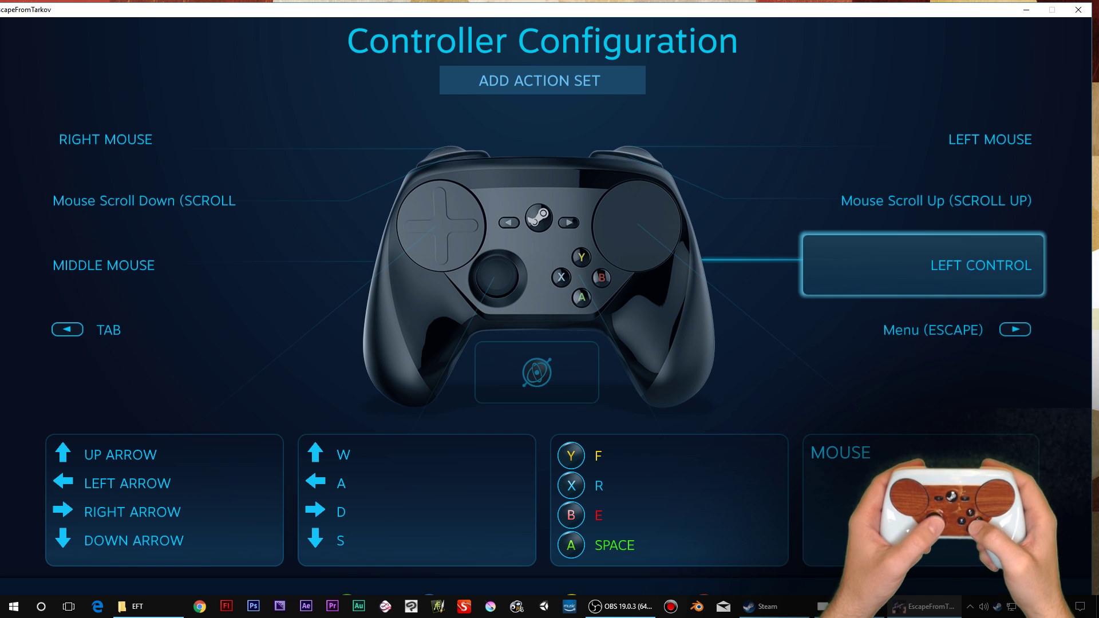
{"action": "key", "text": "Left"}
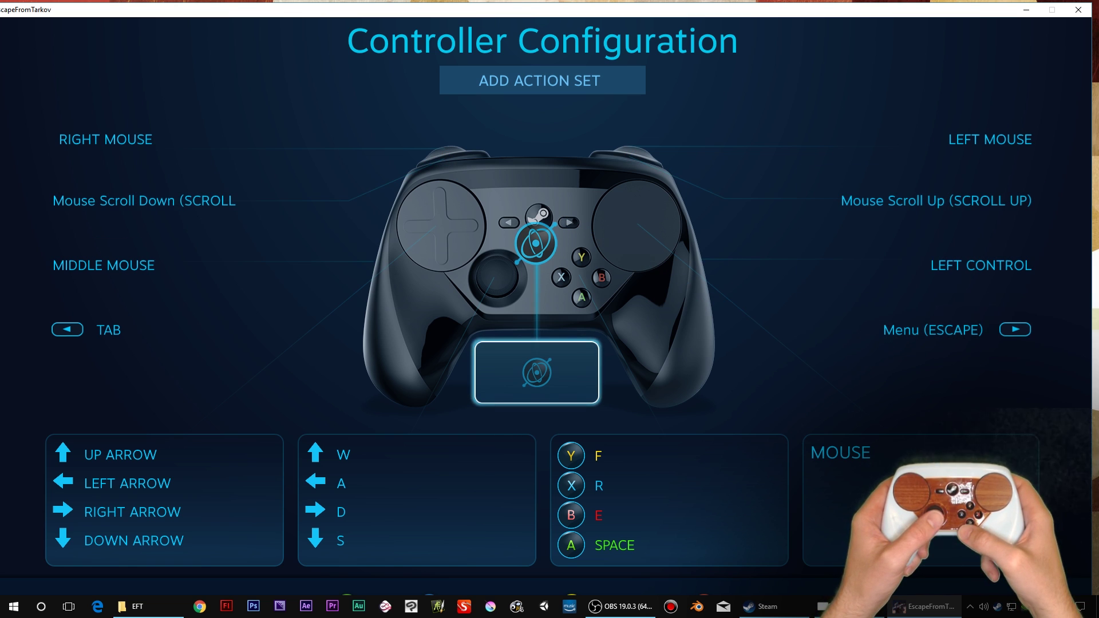
{"action": "key", "text": "Escape"}
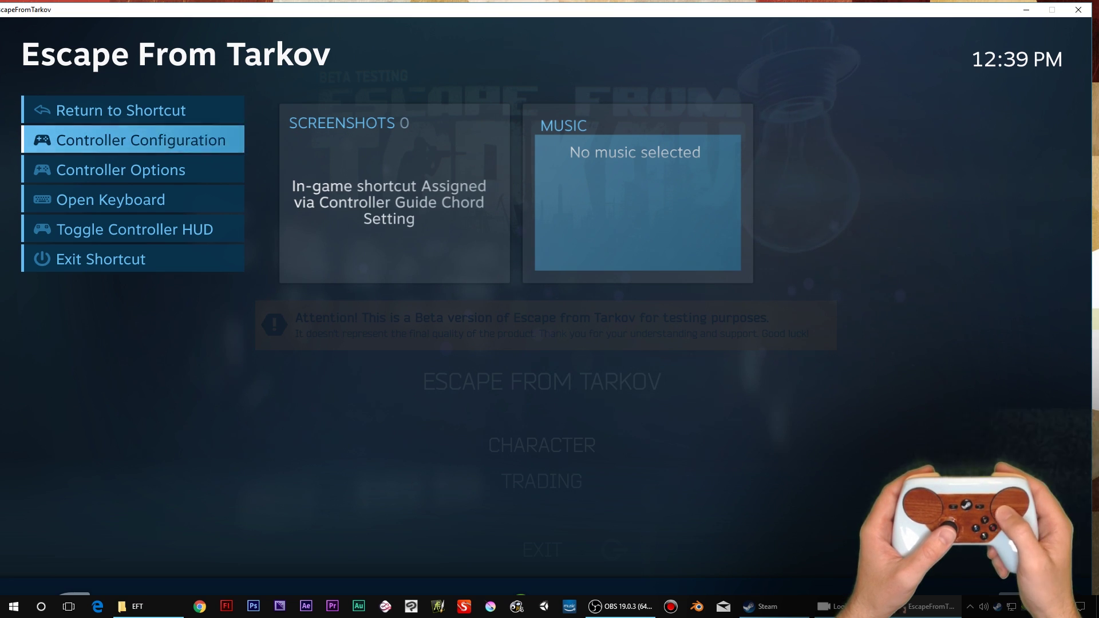
{"action": "key", "text": "Escape"}
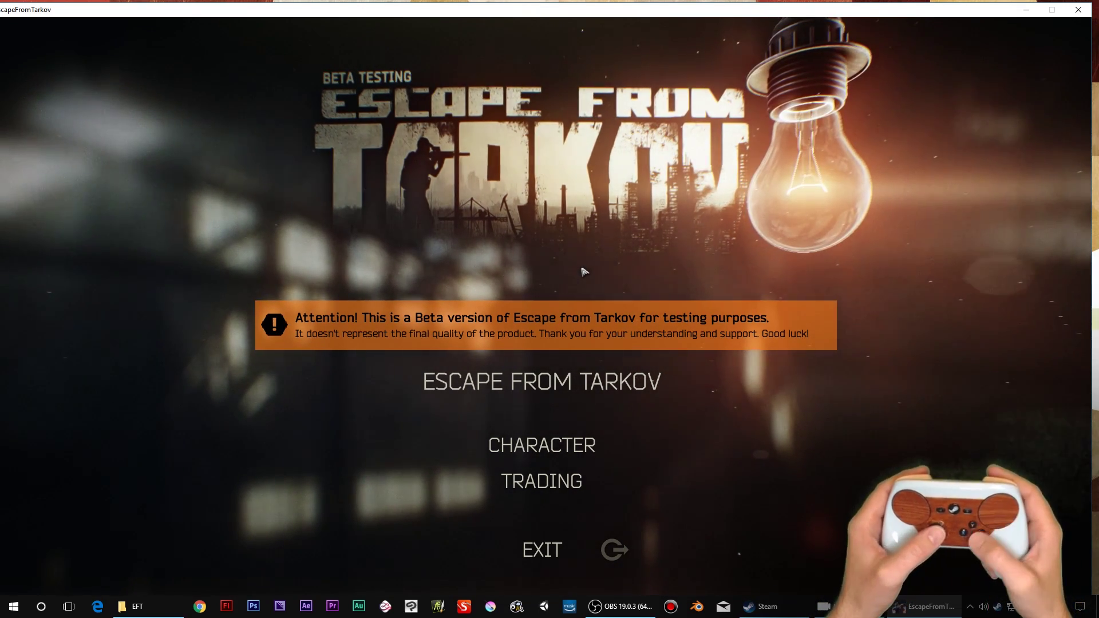
Test moving through the Steam overlay's controller entries over the game's main menu, and close the overlay.
{"action": "key", "text": "shift+Tab"}
{"action": "key", "text": "Down"}
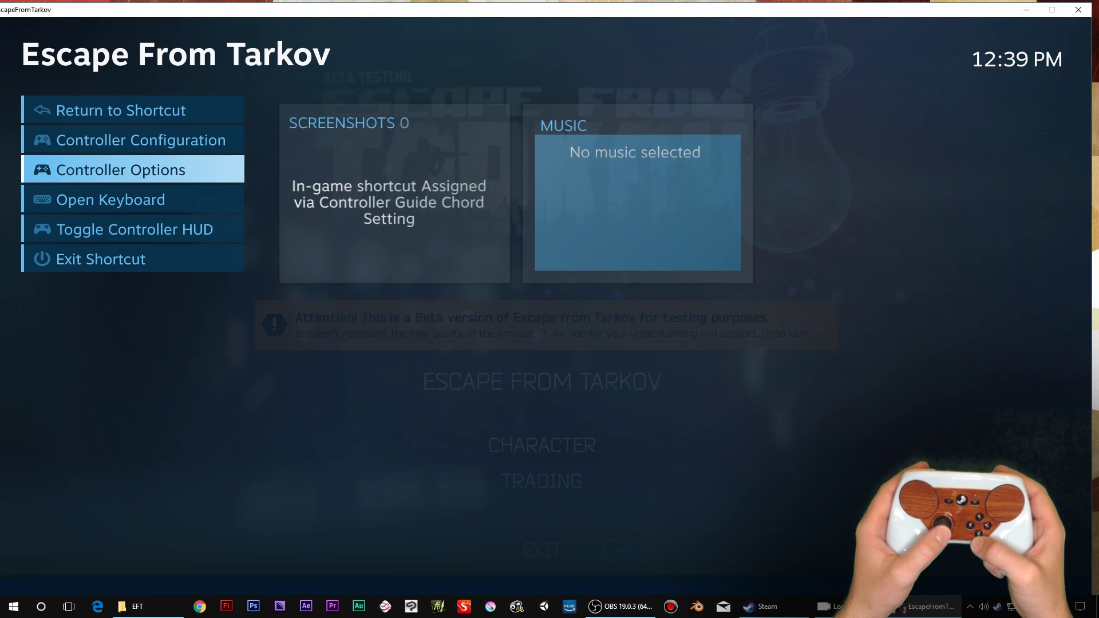
{"action": "key", "text": "Down"}
{"action": "key", "text": "Up"}
{"action": "key", "text": "Up"}
{"action": "key", "text": "Down"}
{"action": "key", "text": "Down"}
{"action": "key", "text": "Up"}
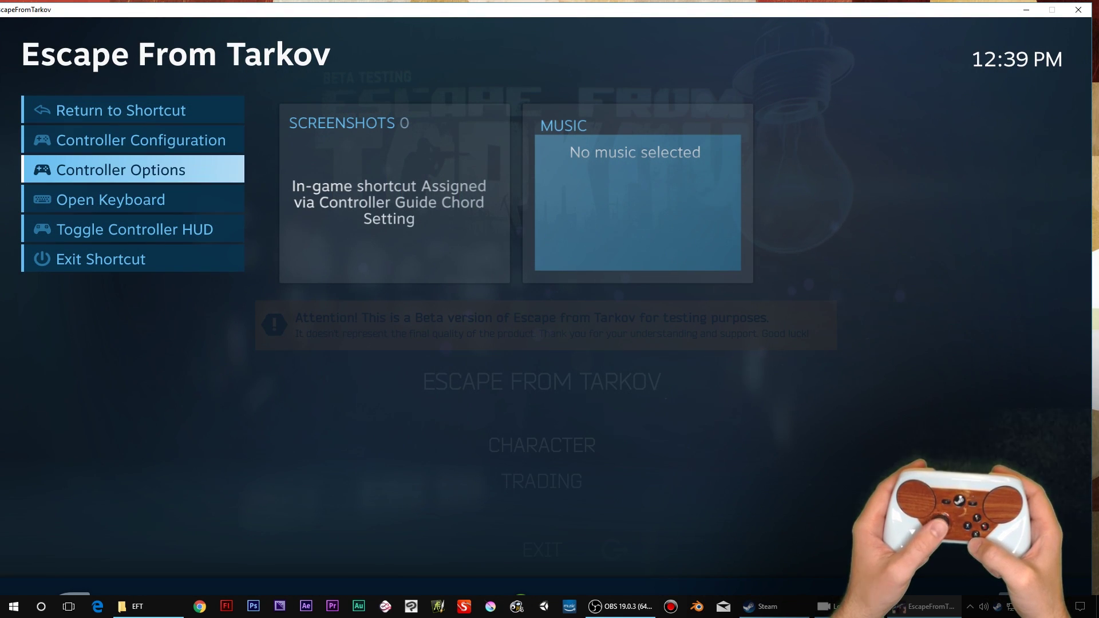
{"action": "key", "text": "Up"}
{"action": "key", "text": "Down"}
{"action": "key", "text": "Up"}
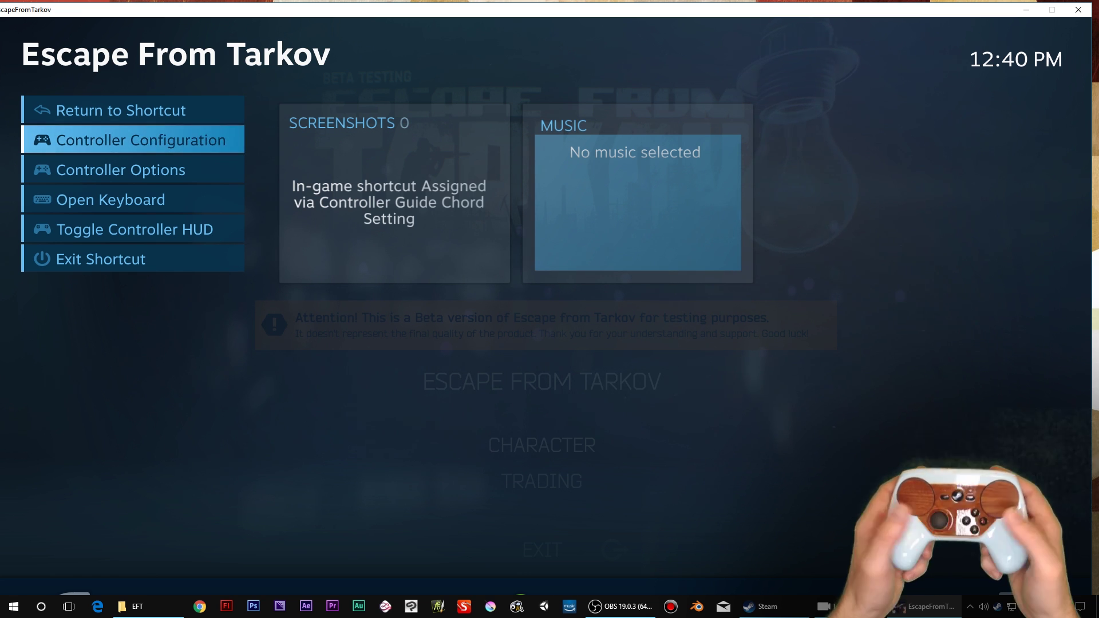
{"action": "key", "text": "Escape"}
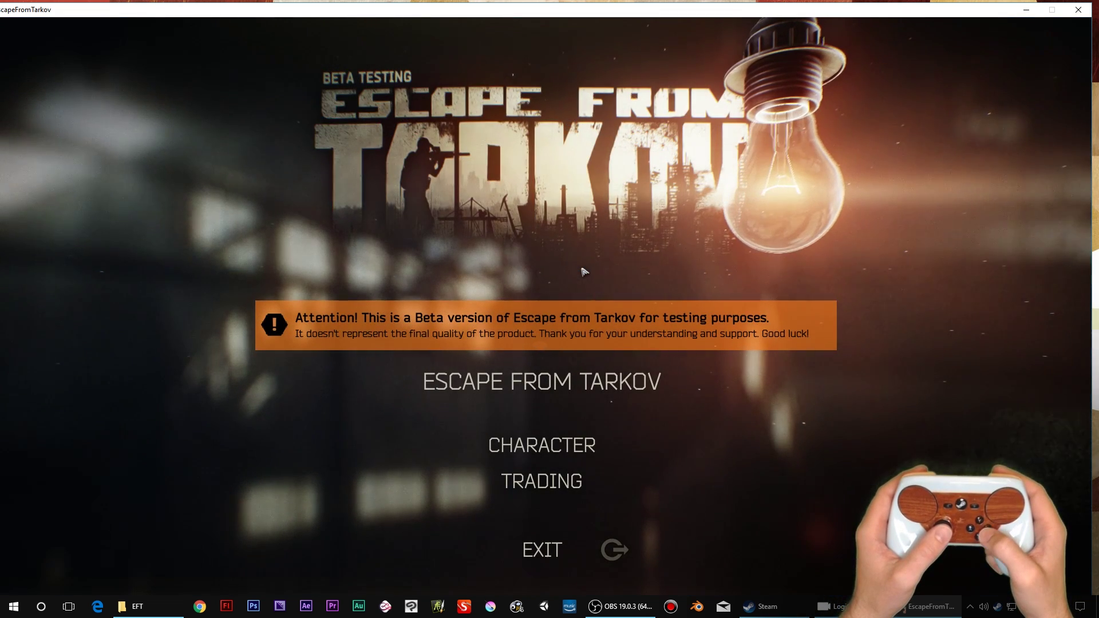